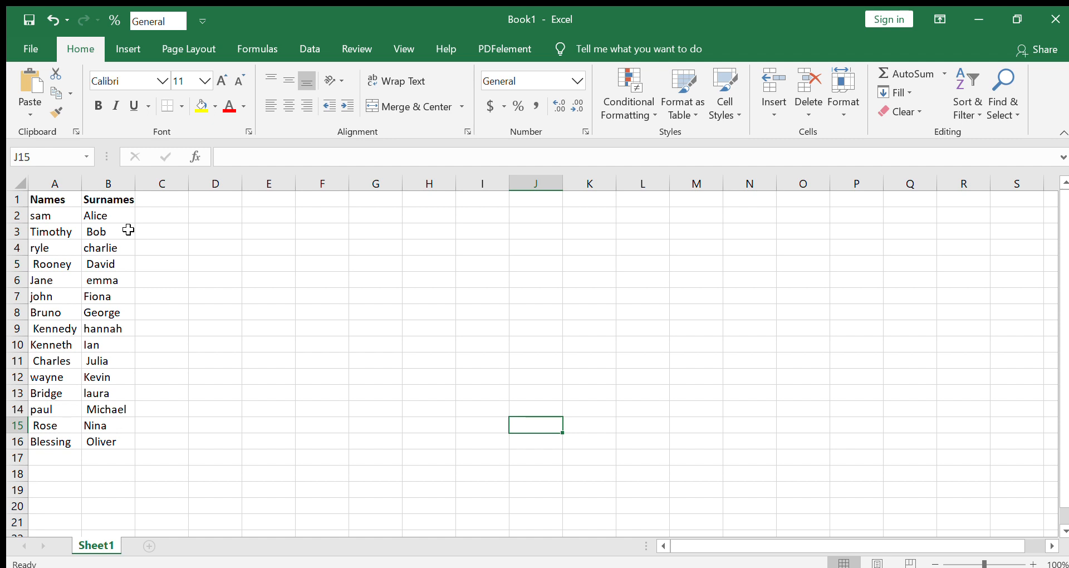
Enter =TRIM(A2:A16) in cell D2 and fill the formula down to D16 to clean the names.
left_click(212, 220)
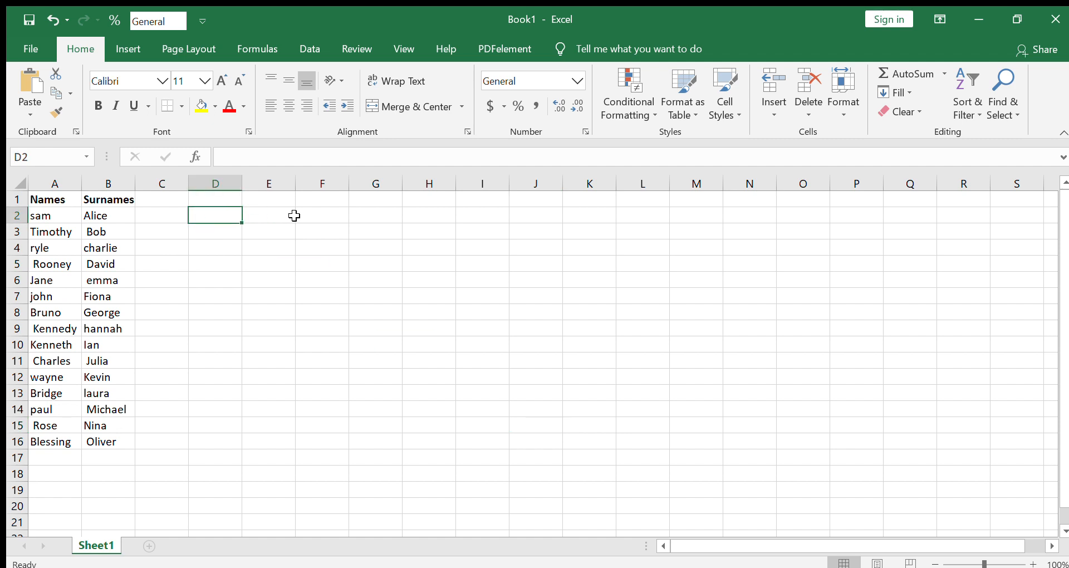
type("=")
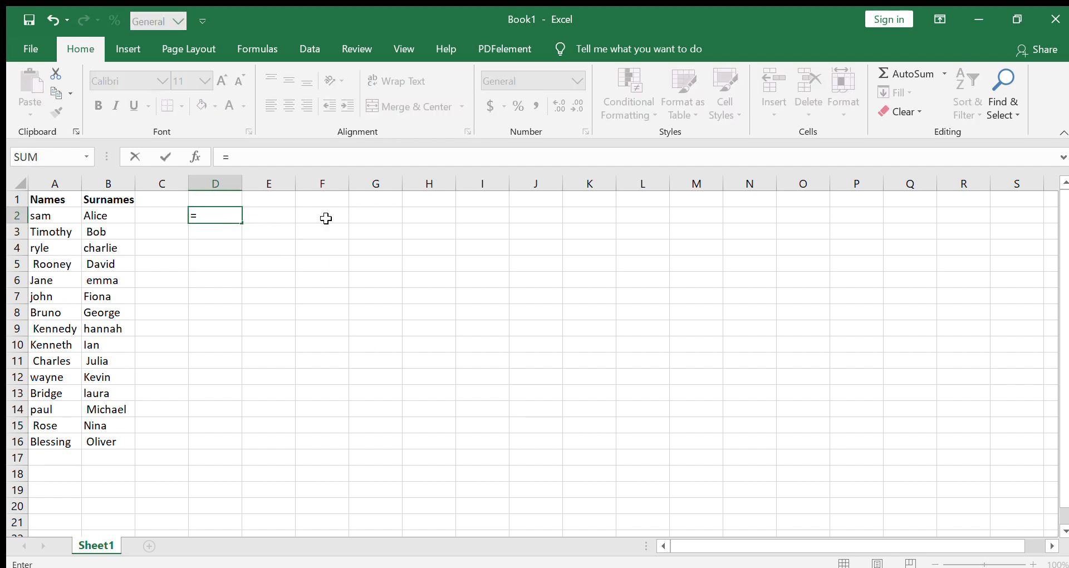
type("Trim")
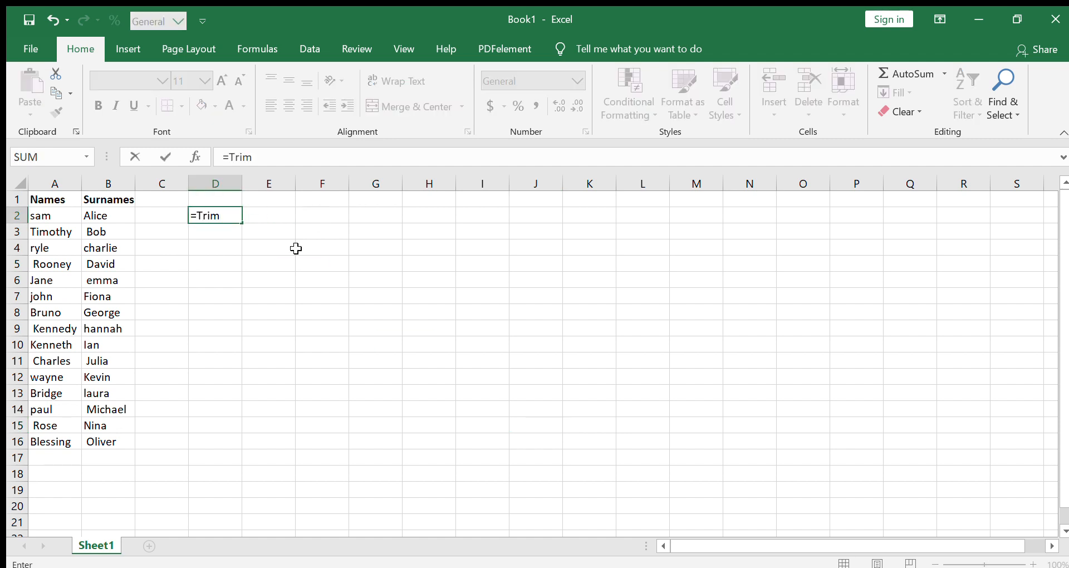
key("Tab")
left_click_drag(49, 220, 38, 439)
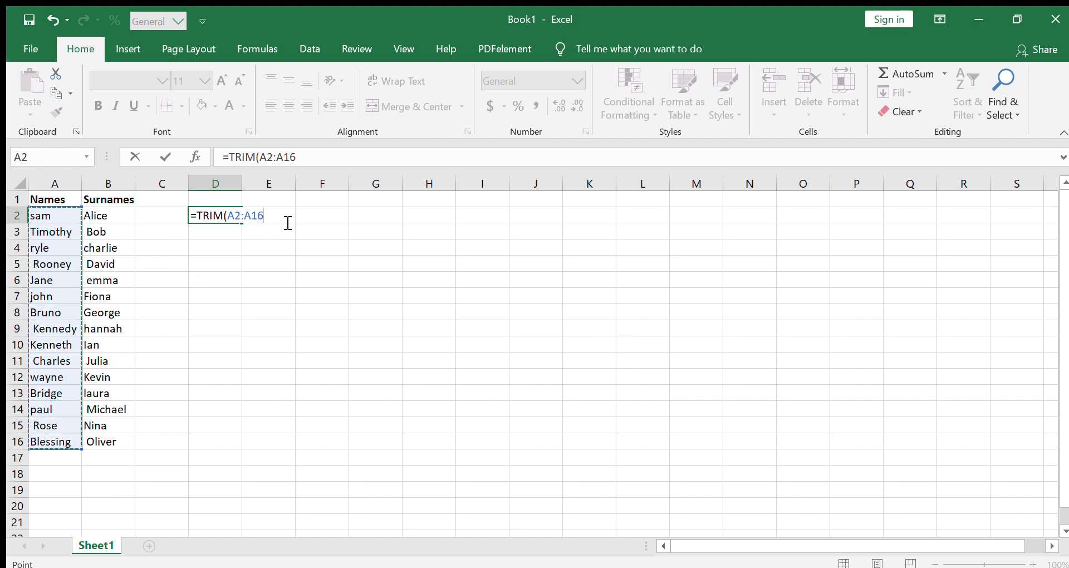
type(")")
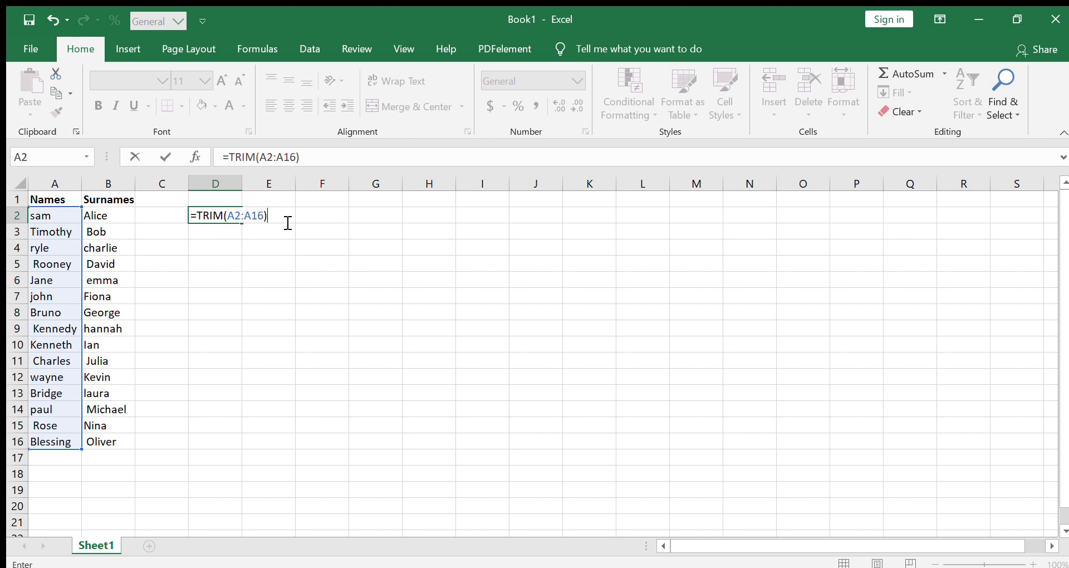
key("Return")
left_click(222, 216)
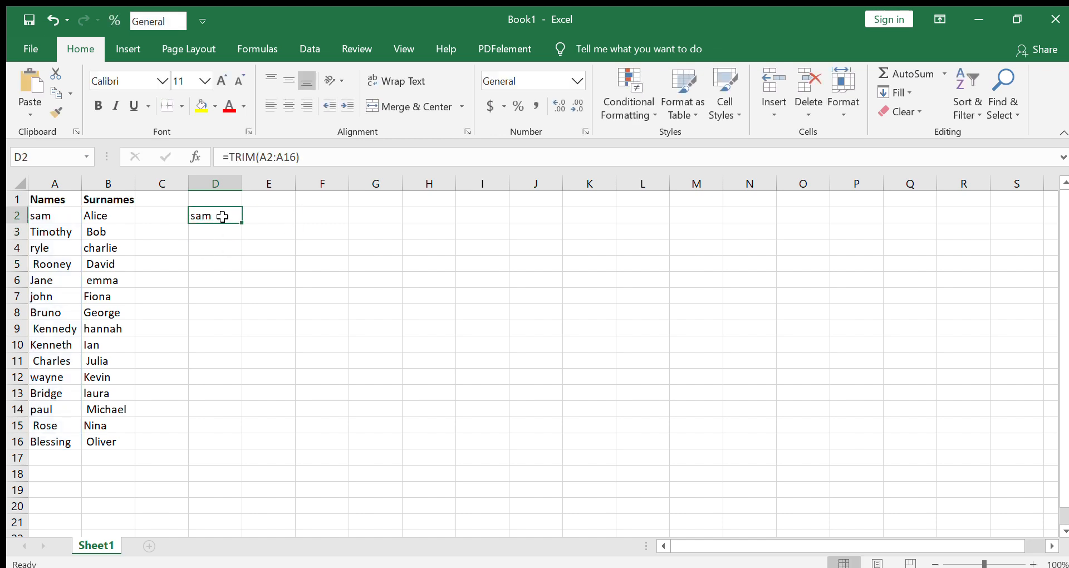
left_click_drag(243, 221, 209, 445)
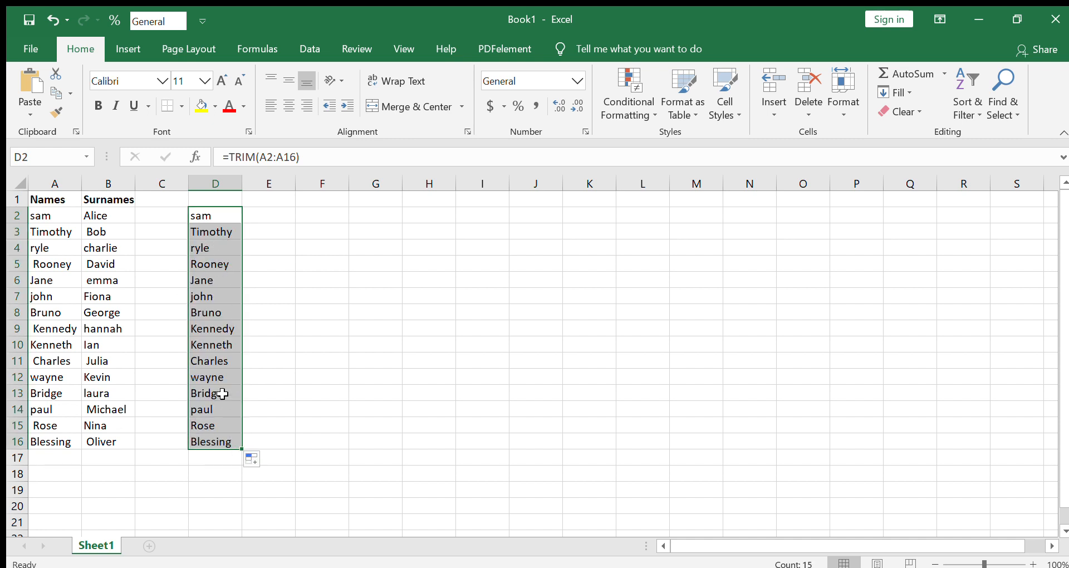
Enter =TRIM(B2:B16) in cell E2 and fill the formula down to E16 to clean the surnames.
left_click(270, 219)
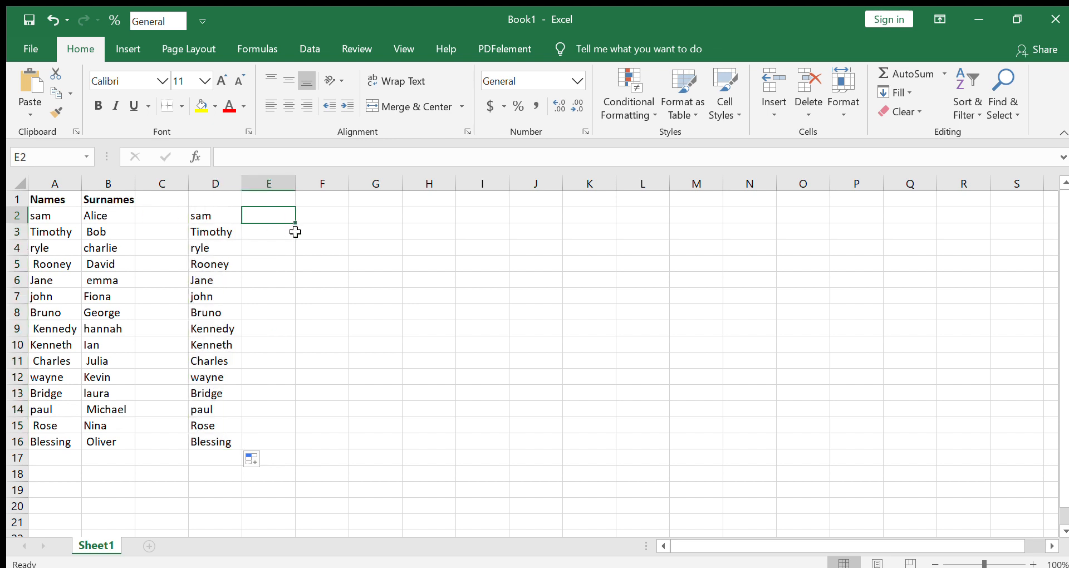
type("=Tr")
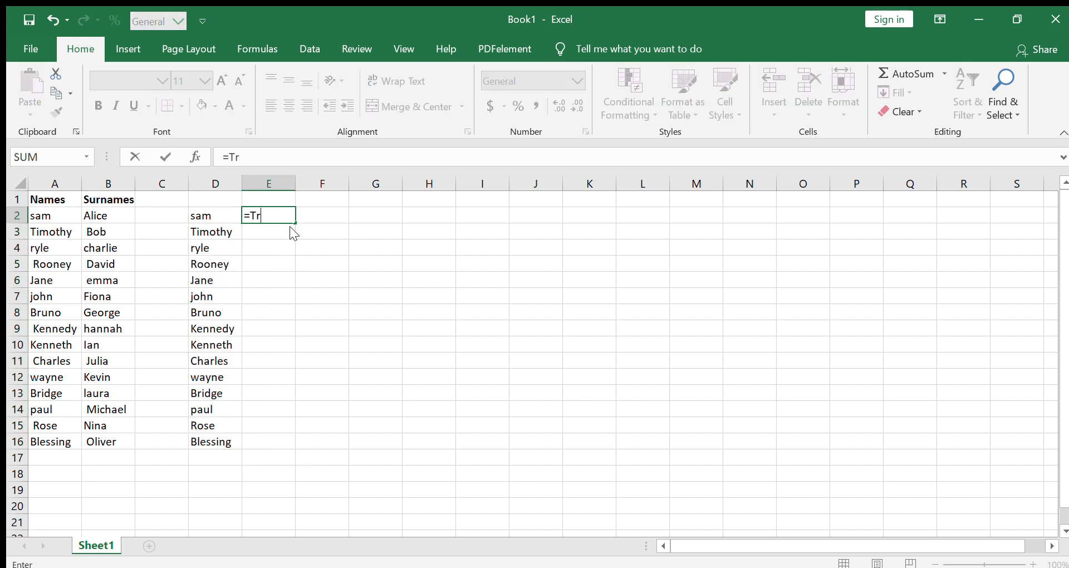
type("im")
key("Tab")
left_click_drag(112, 215, 91, 442)
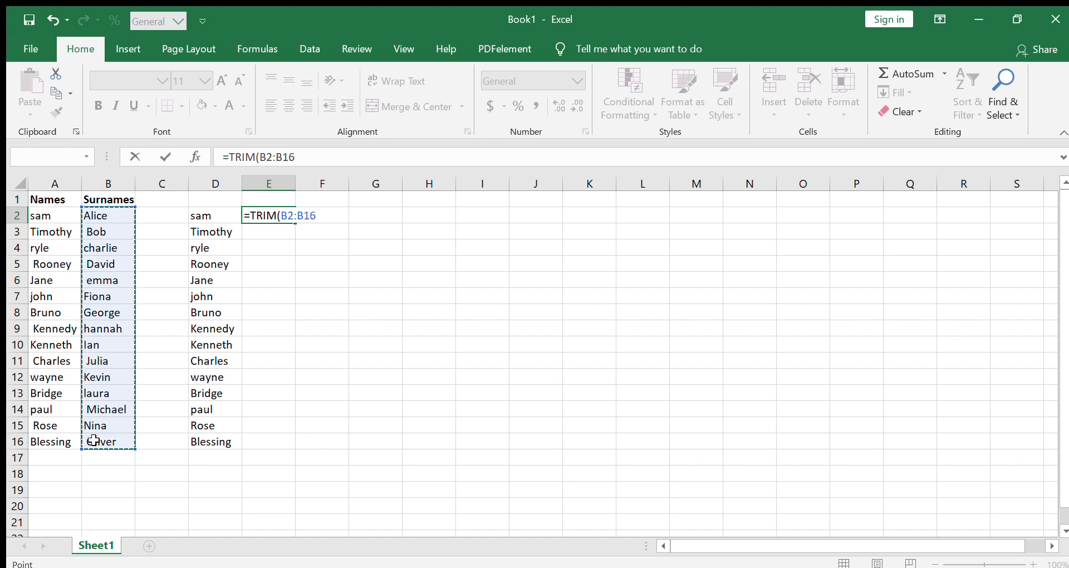
type(")")
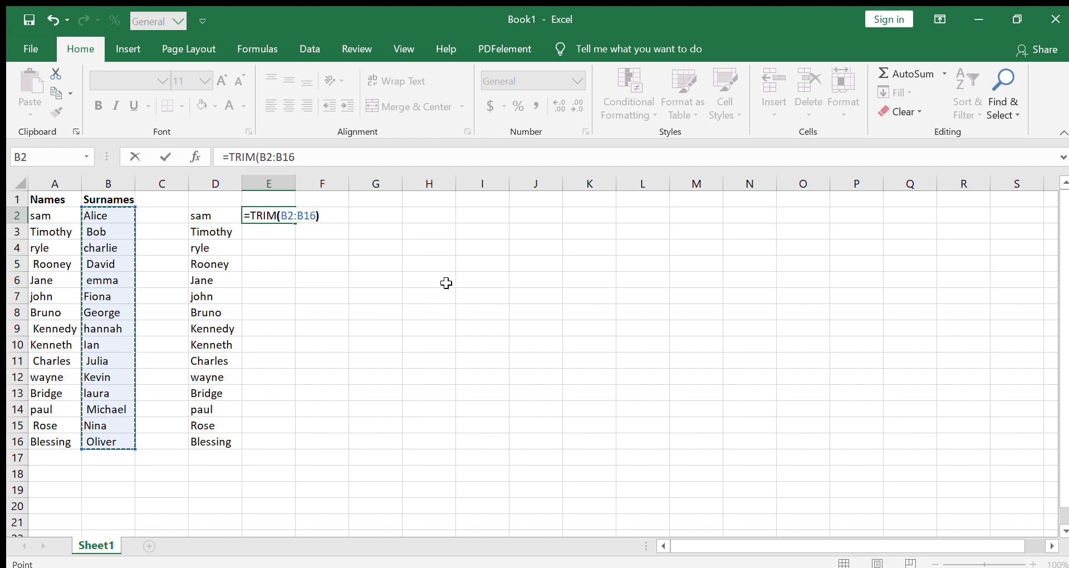
key("Return")
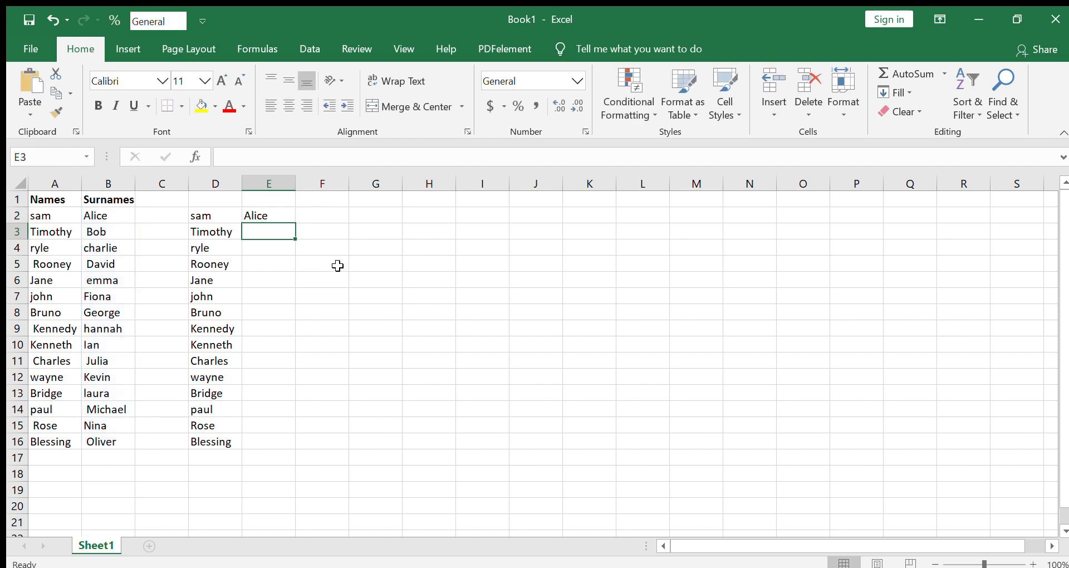
left_click(264, 216)
left_click_drag(295, 224, 283, 444)
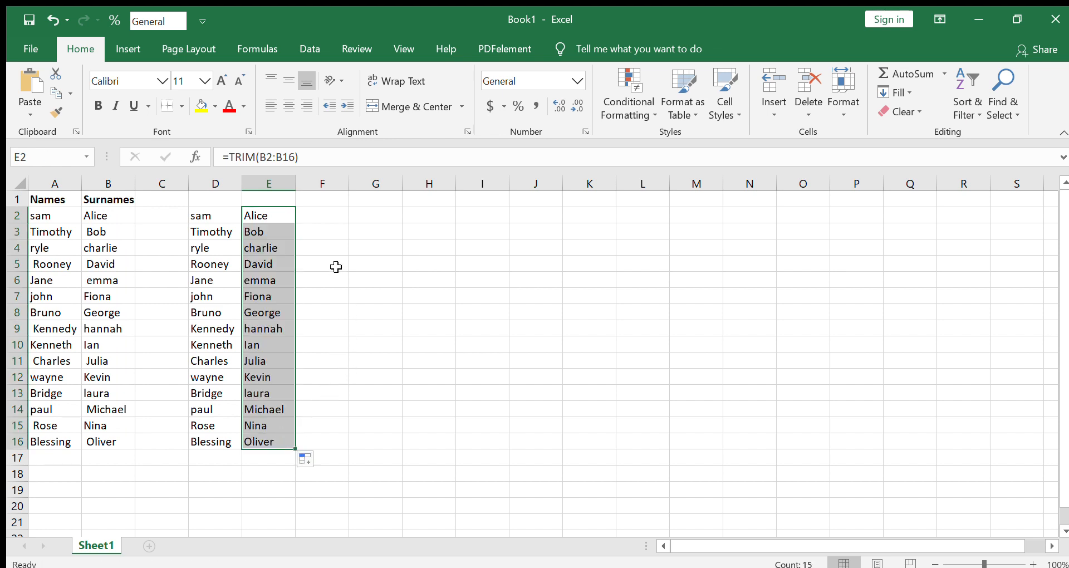
Inspect the TRIM formula behind the trimmed name in D3 without changing it.
left_click(317, 218)
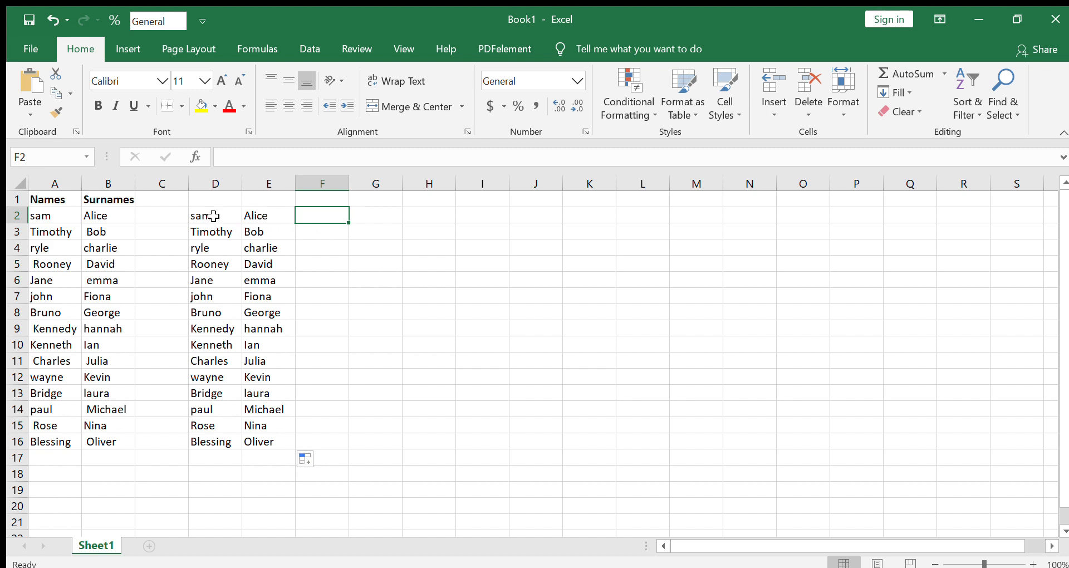
double_click(217, 232)
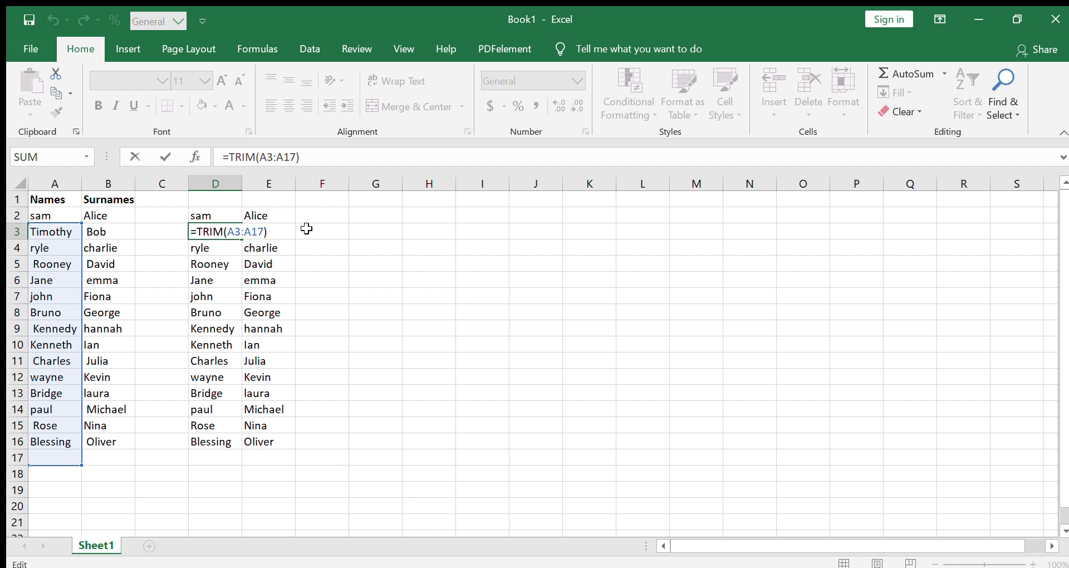
key("Return")
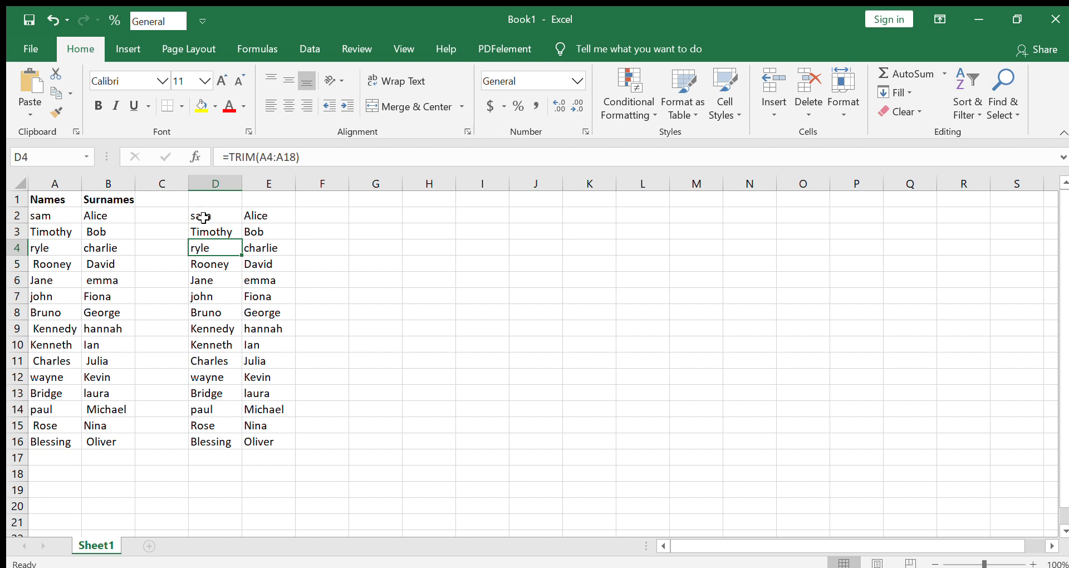
Copy the trimmed names and surnames in D2:E16 and paste them as values starting at H2.
left_click_drag(203, 217, 282, 435)
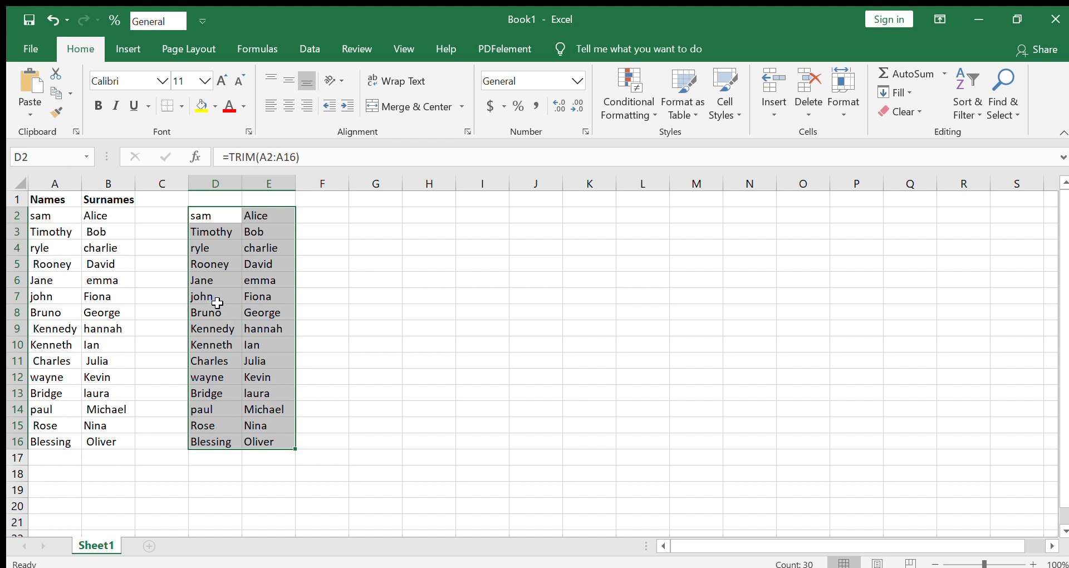
key("ctrl+c")
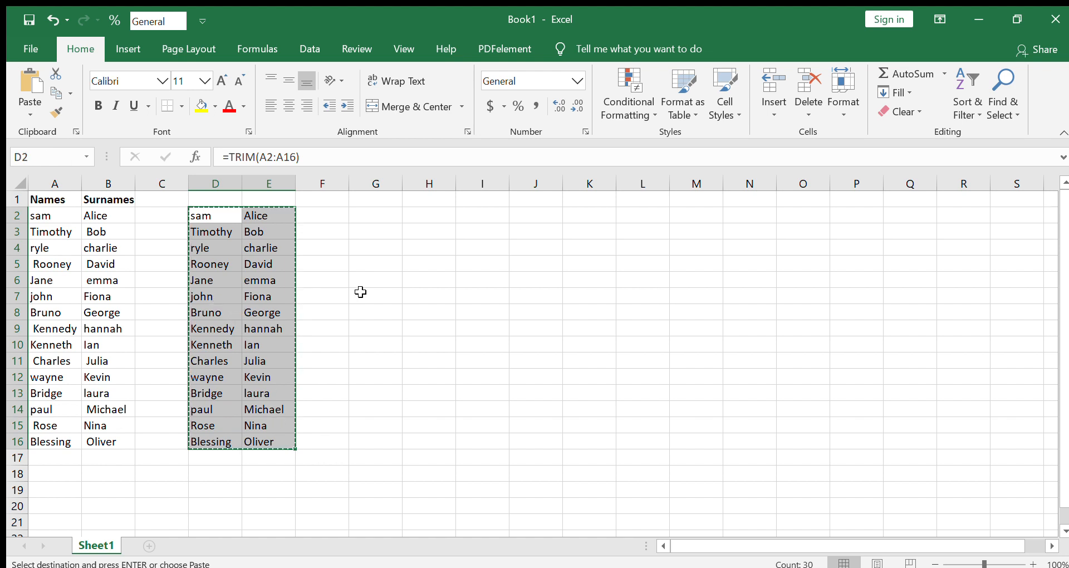
left_click(431, 215)
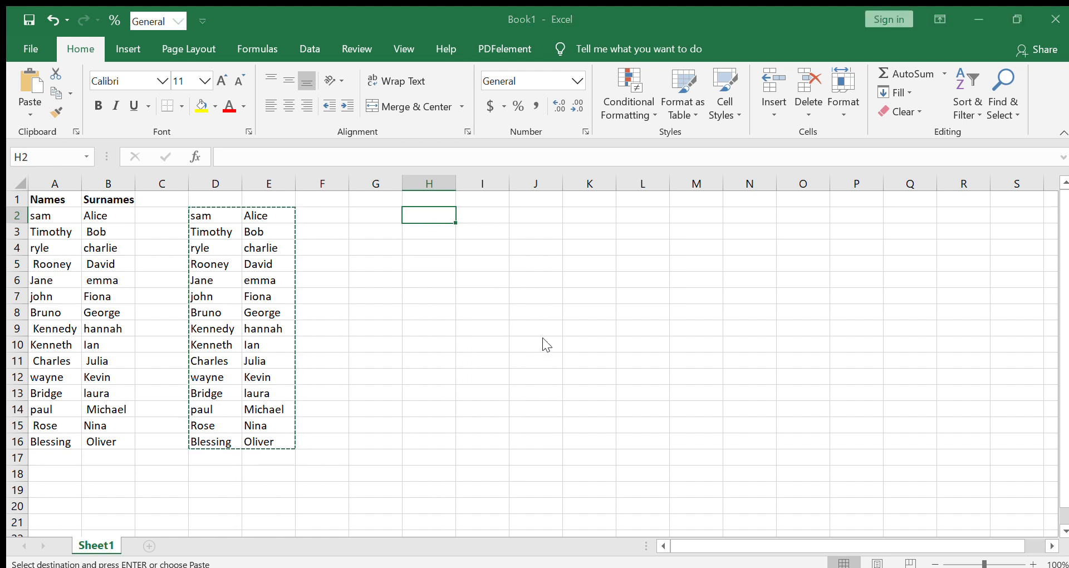
key("ctrl+v")
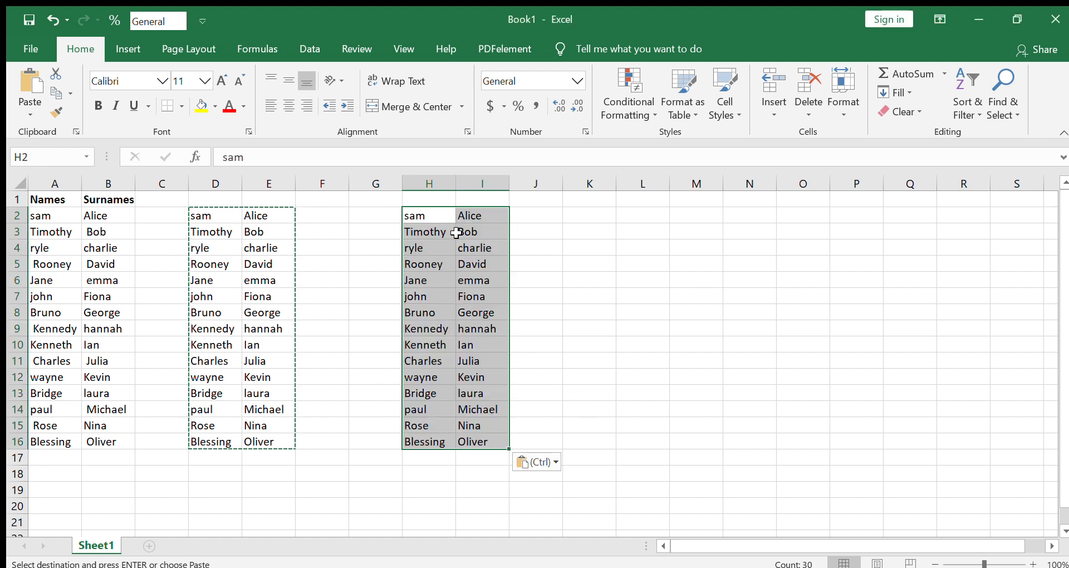
Check whether the pasted cell H3 holds plain text or a formula.
left_click(540, 261)
double_click(431, 234)
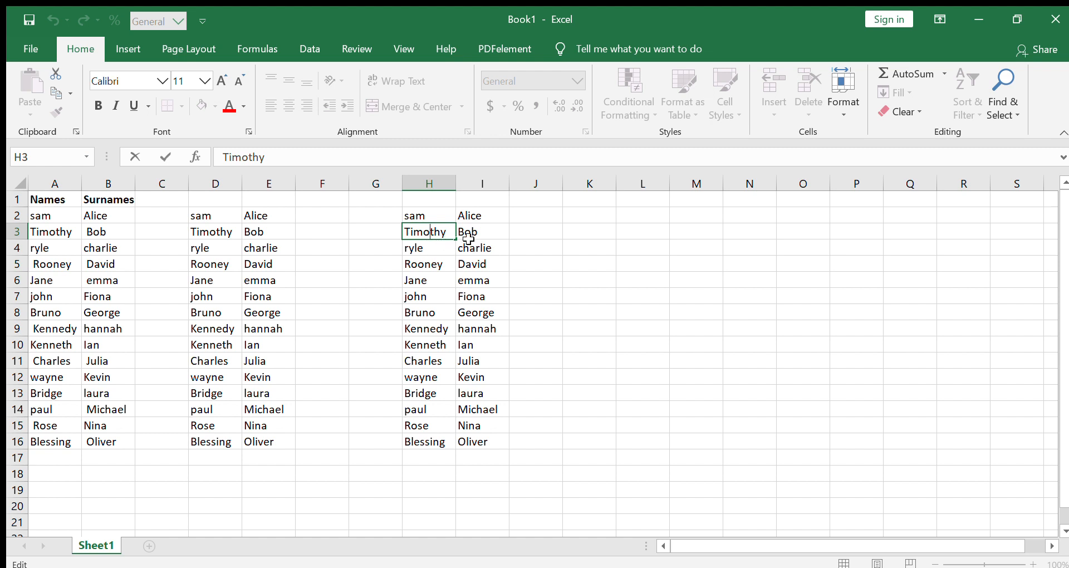
left_click(540, 217)
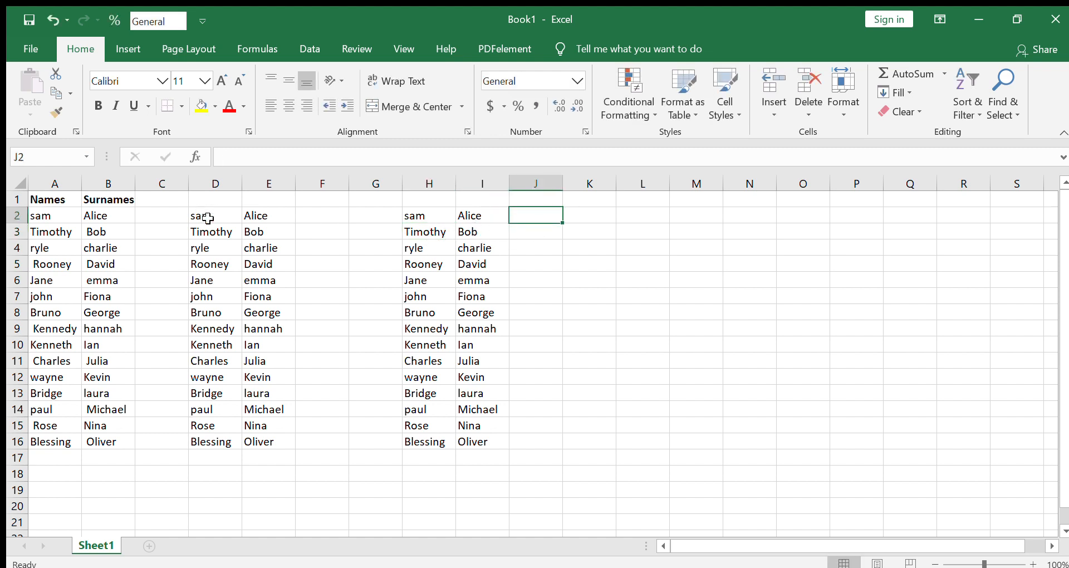
Clear the TRIM formulas from the helper range D2:E16.
left_click_drag(207, 213, 273, 433)
key("Delete")
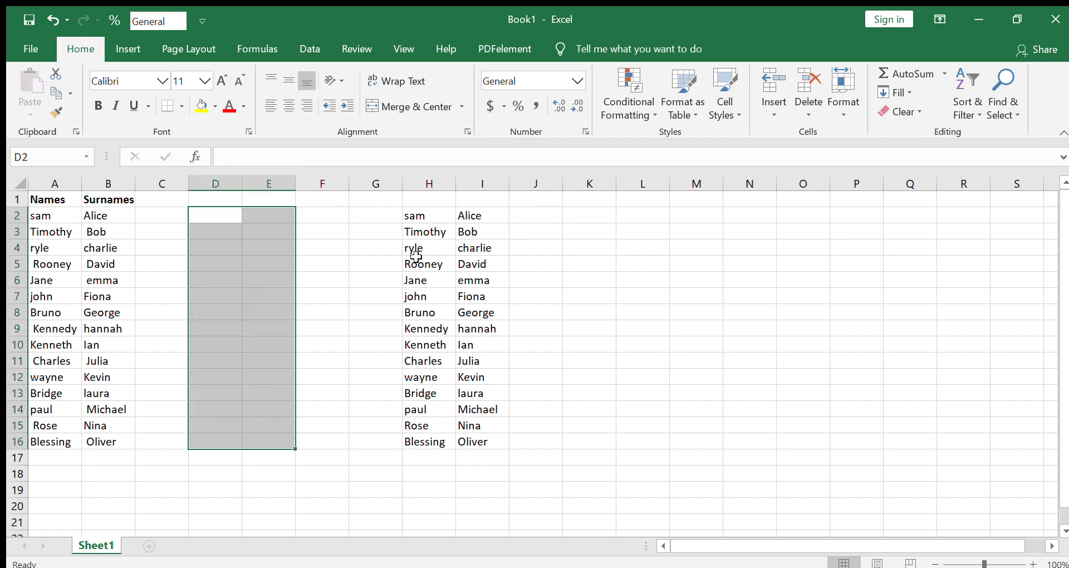
left_click(533, 217)
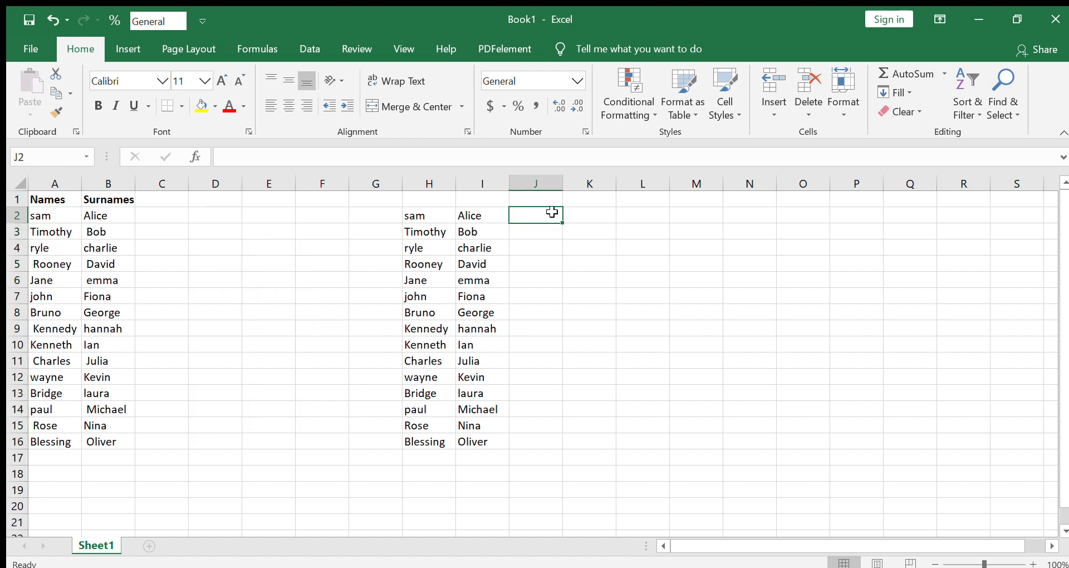
Enter =PROPER(H2:H16) in cell K2 and fill the formula down to K16 to capitalize the names.
left_click(603, 217)
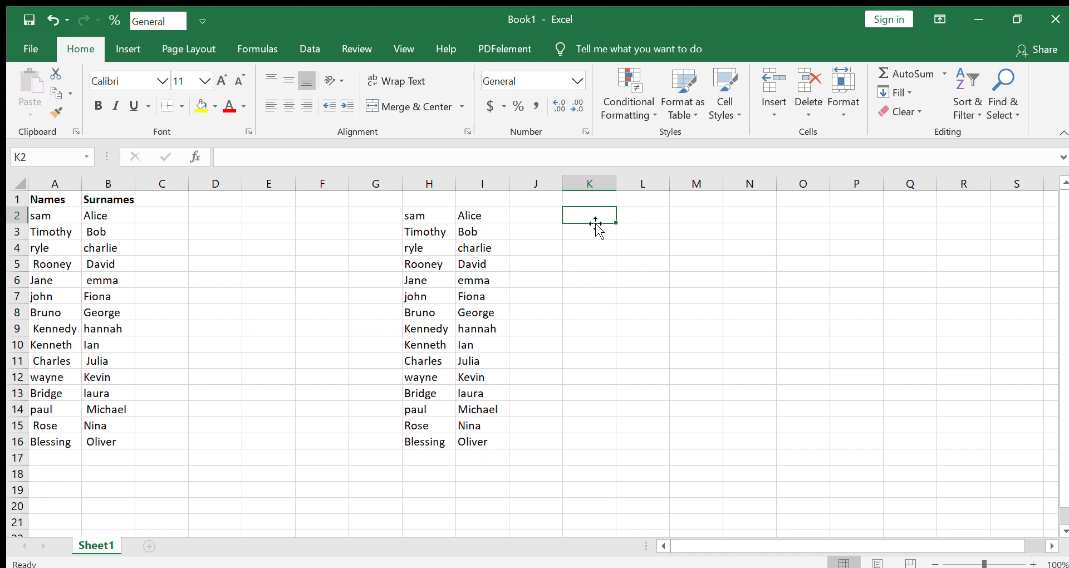
type("=Prope")
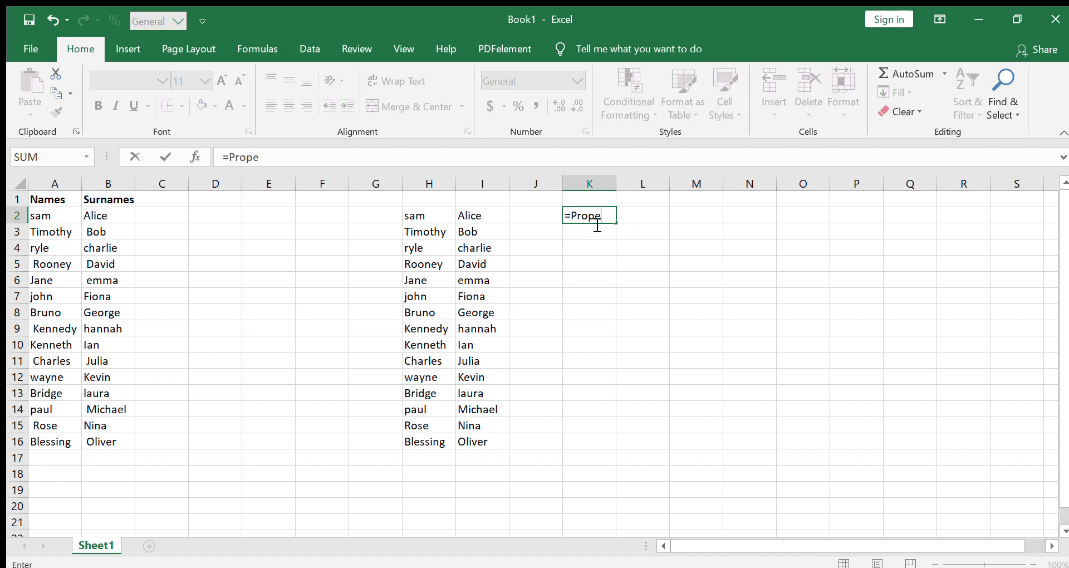
type("r")
key("Tab")
left_click_drag(419, 217, 432, 442)
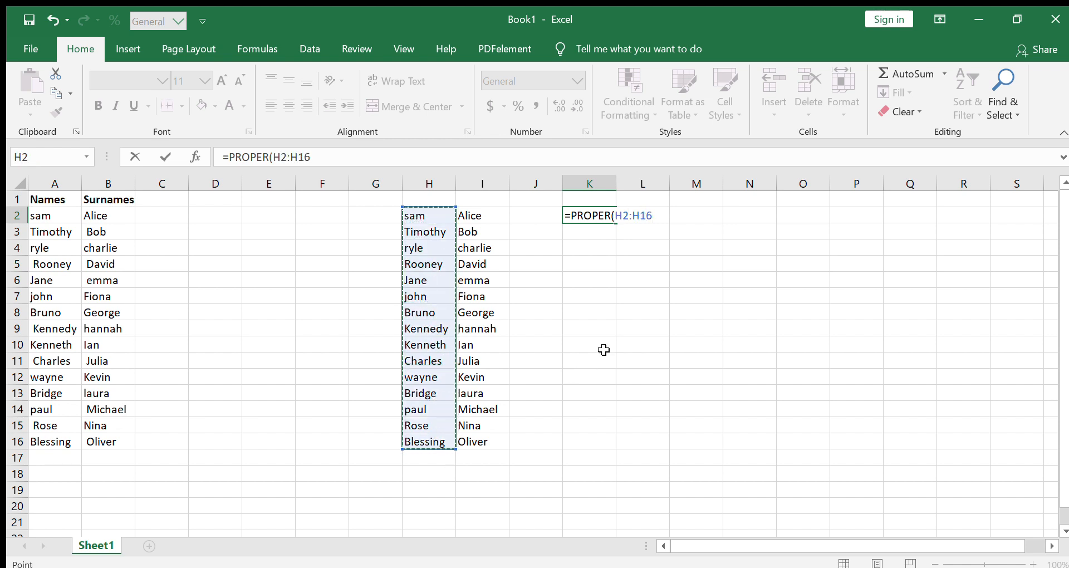
type(")")
key("Return")
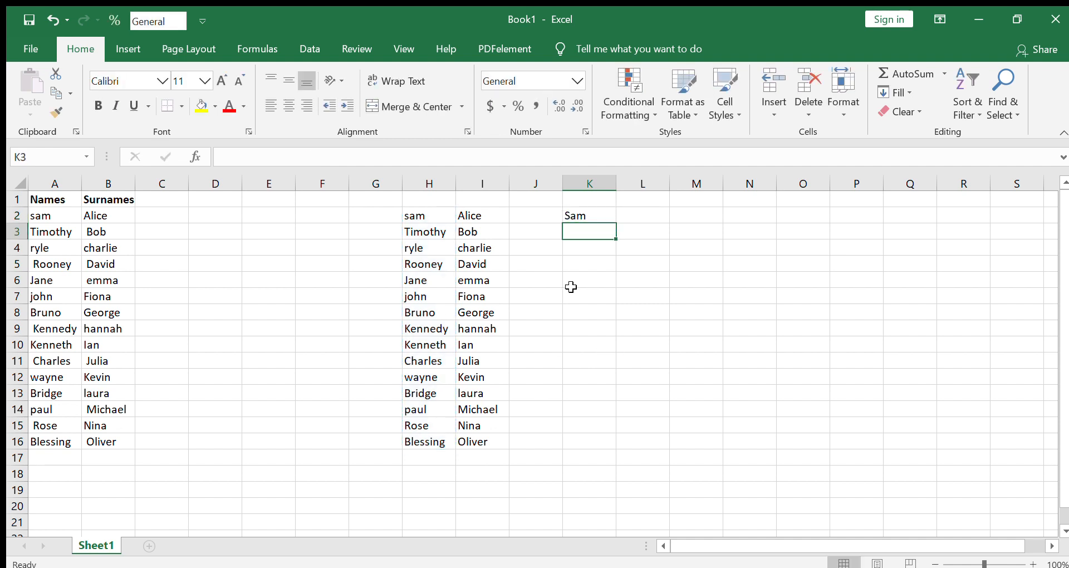
left_click(602, 213)
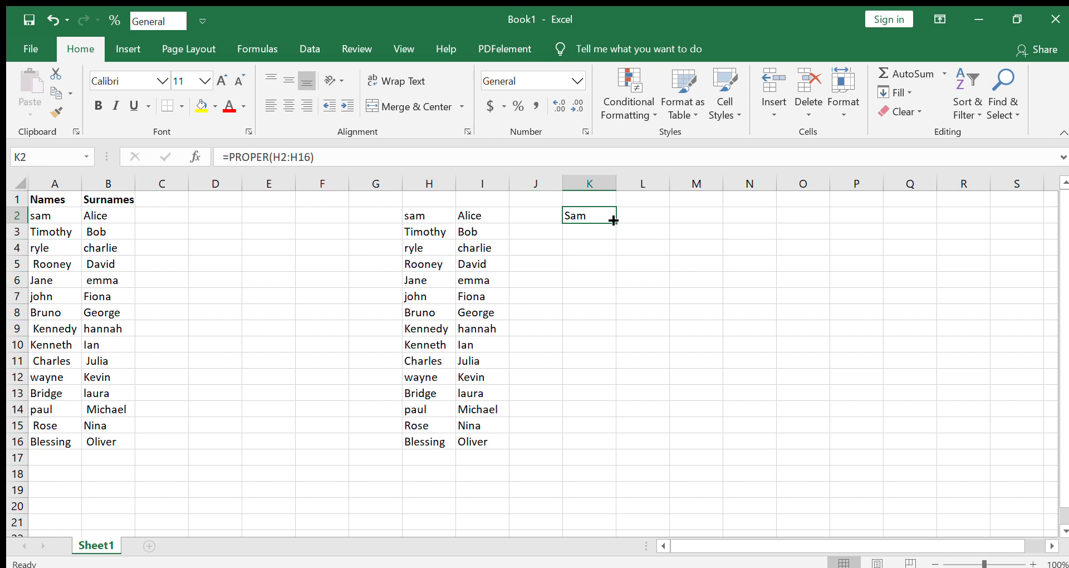
left_click_drag(616, 223, 613, 443)
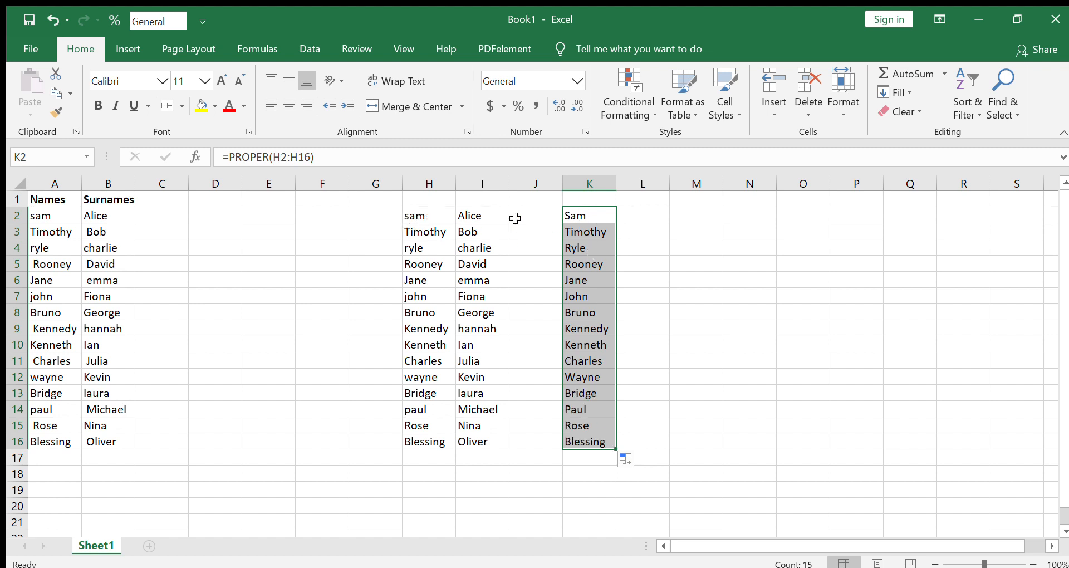
Enter =PROPER(I2:I16) in cell L2 and fill the formula down to L16 to capitalize the surnames.
left_click(645, 220)
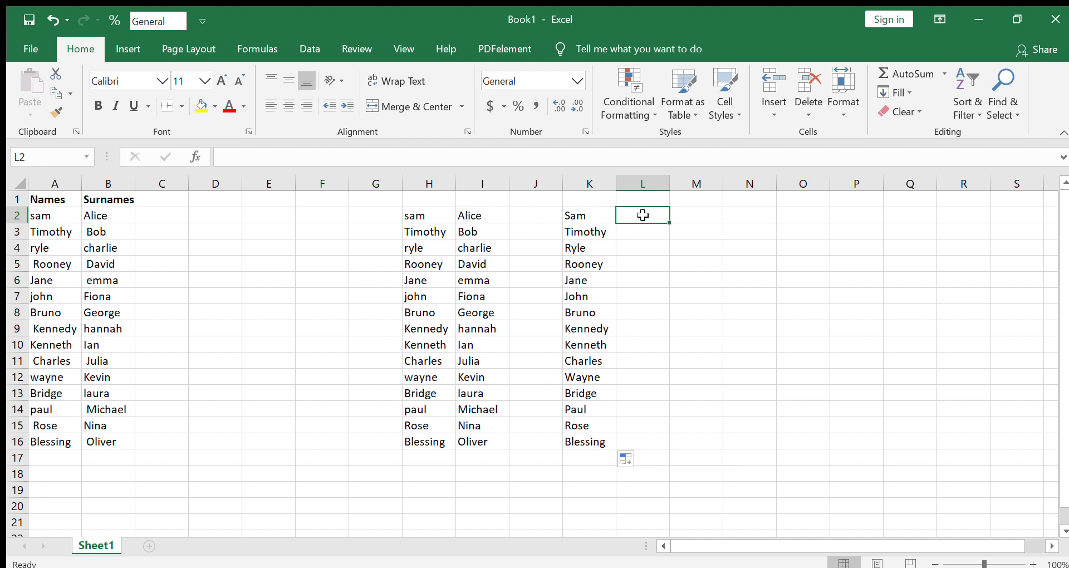
type("+")
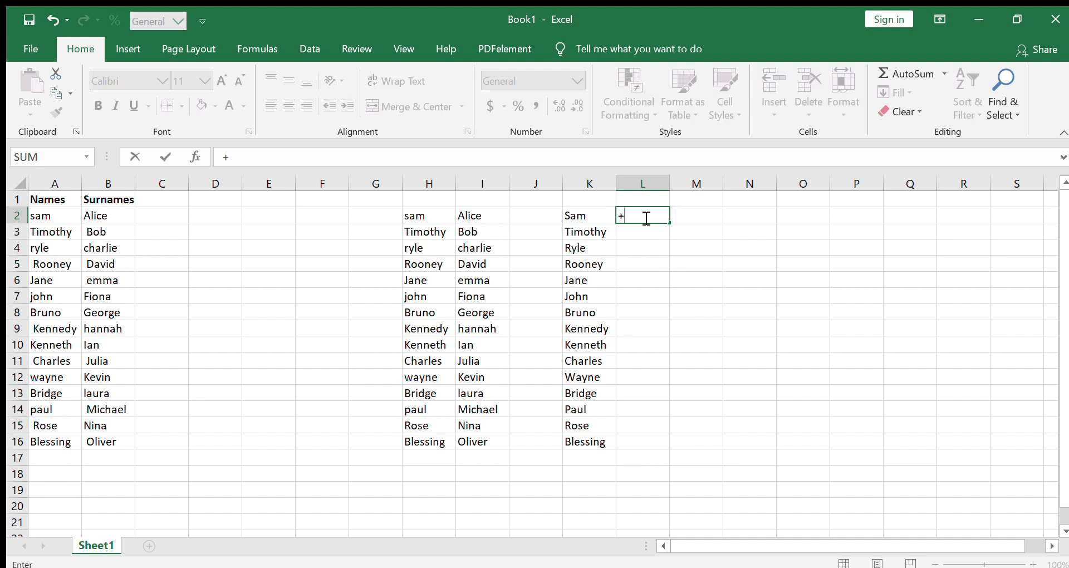
key("BackSpace")
type("=Prope")
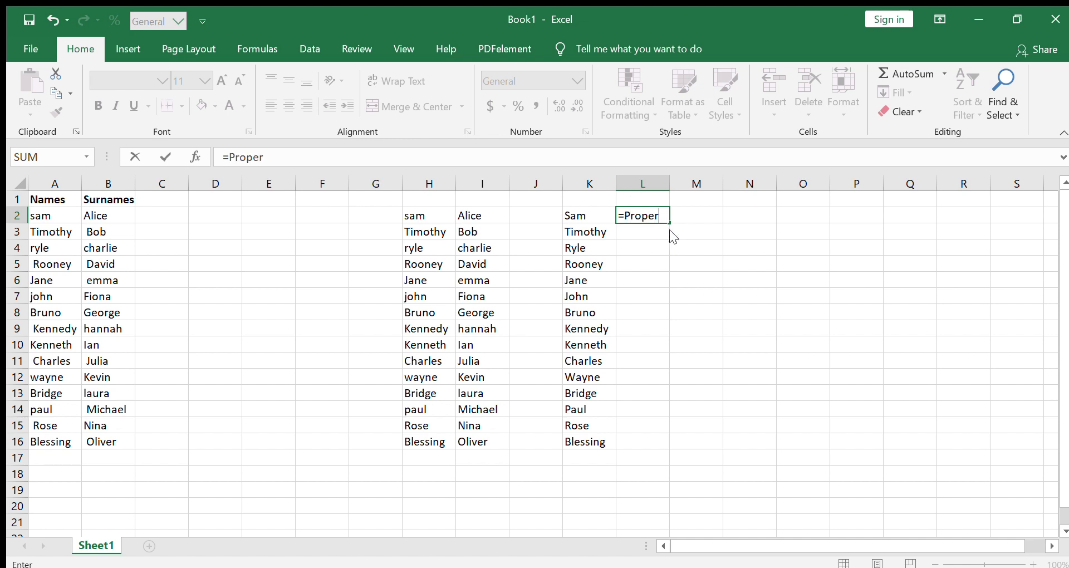
type("r")
key("Tab")
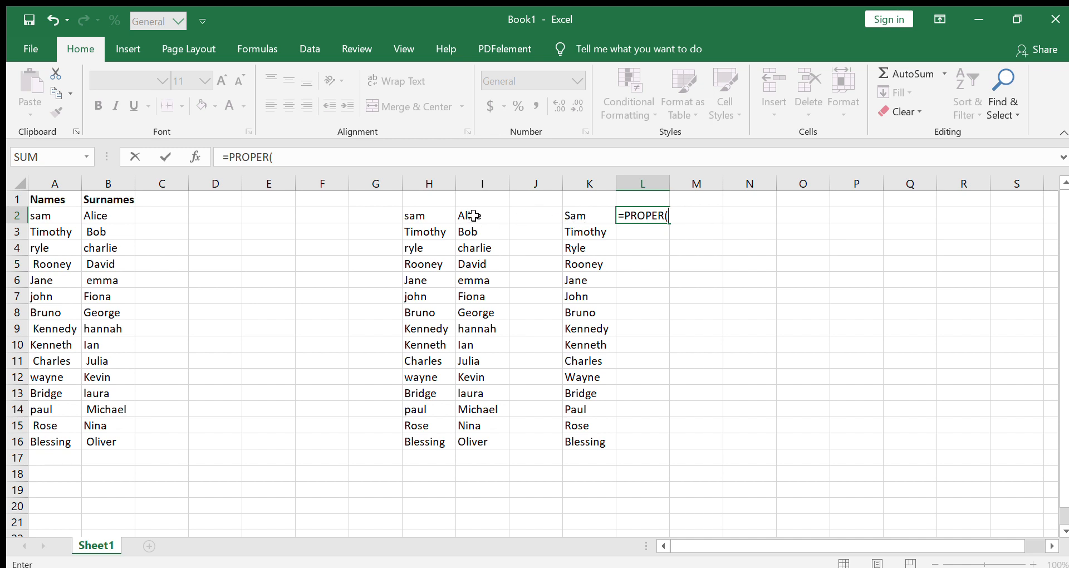
left_click_drag(473, 215, 492, 437)
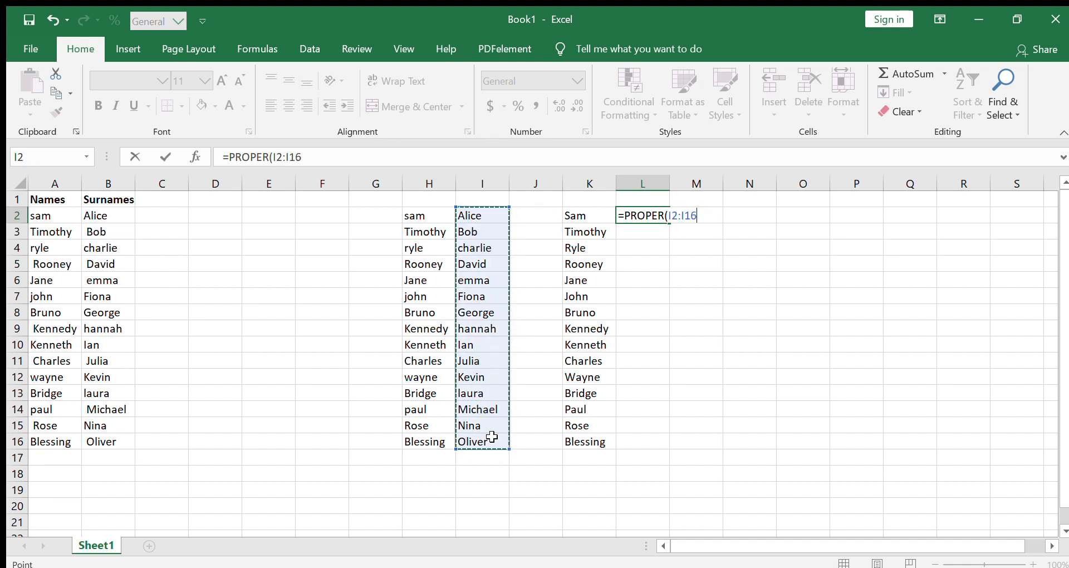
type(")")
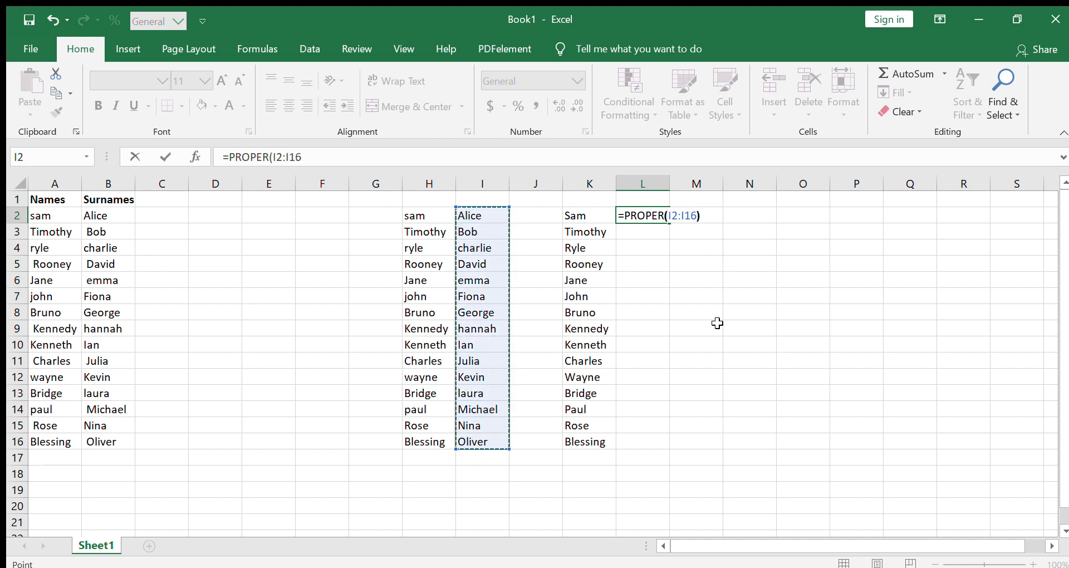
key("Return")
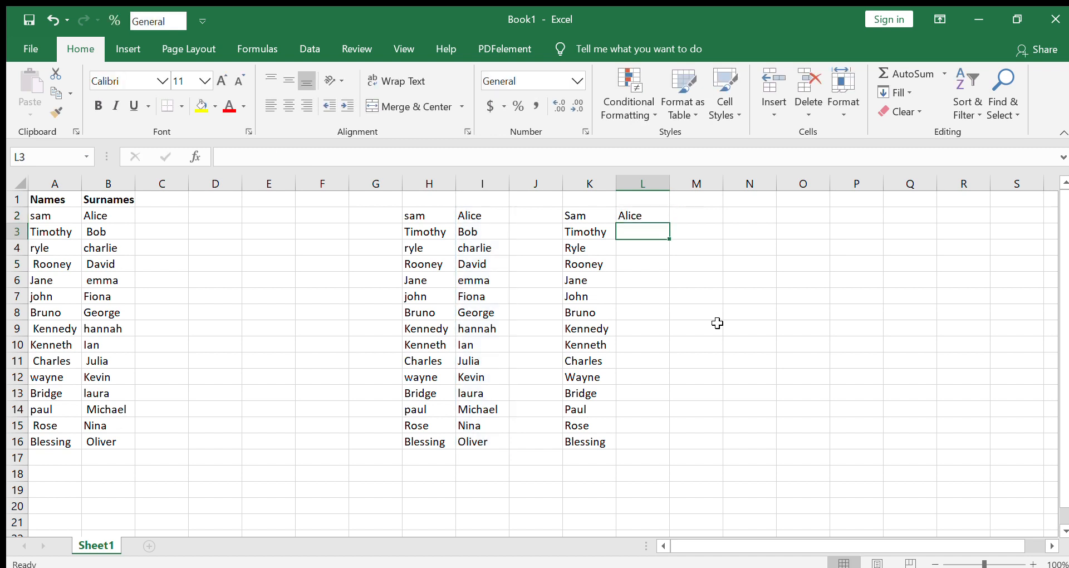
left_click(651, 213)
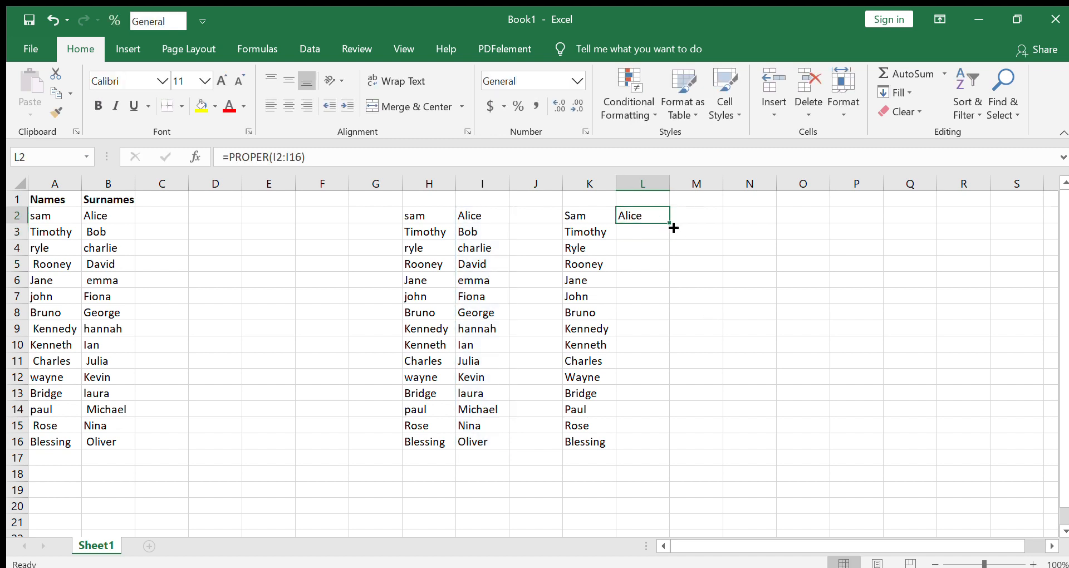
left_click_drag(670, 225, 665, 448)
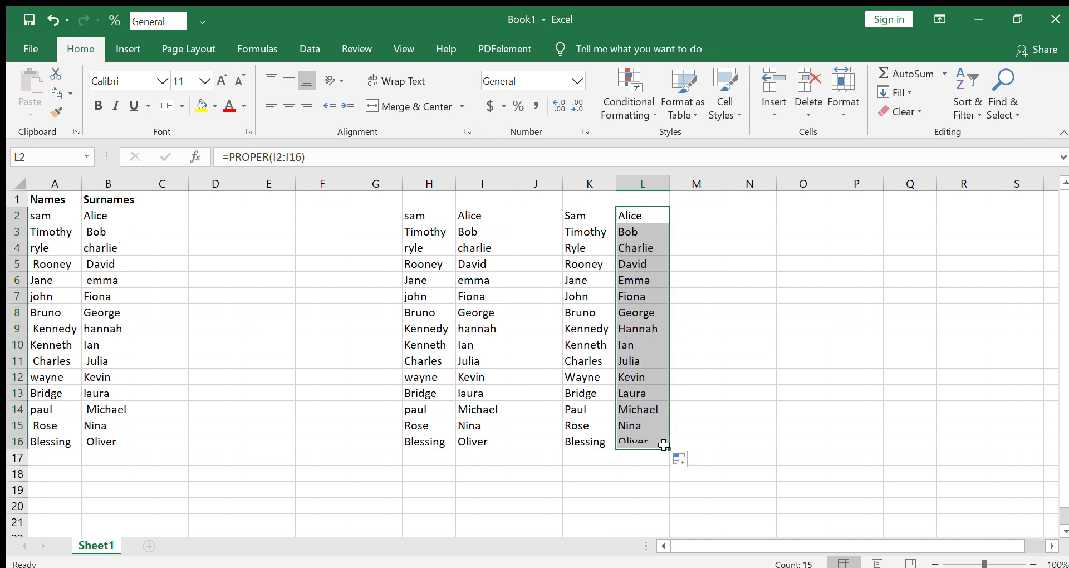
left_click(729, 349)
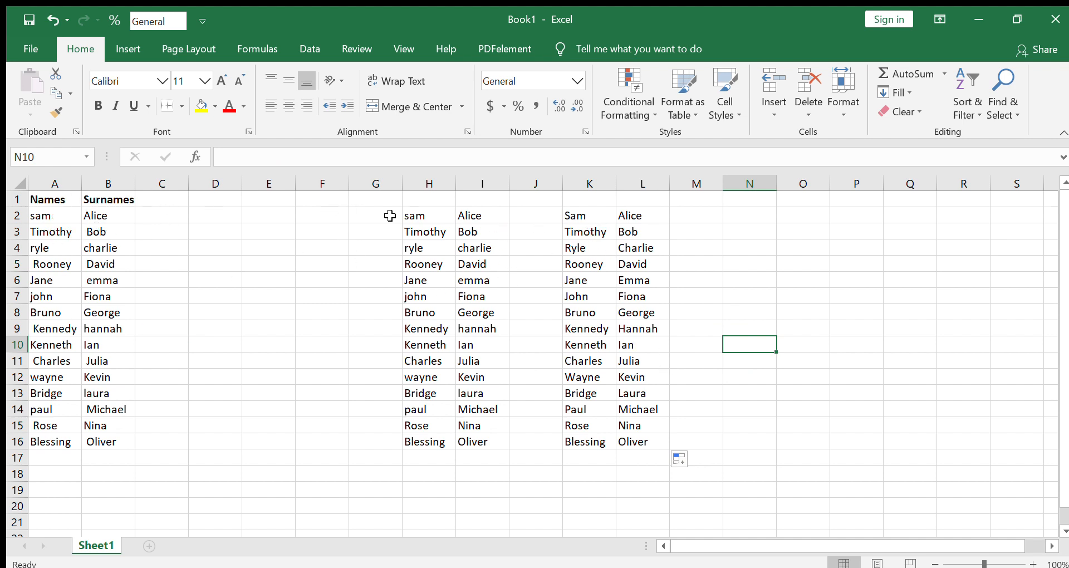
Try clearing the trimmed source values in H2:I16 to test the dependent PROPER formulas, and undo the clearing.
left_click_drag(419, 215, 485, 433)
key("Delete")
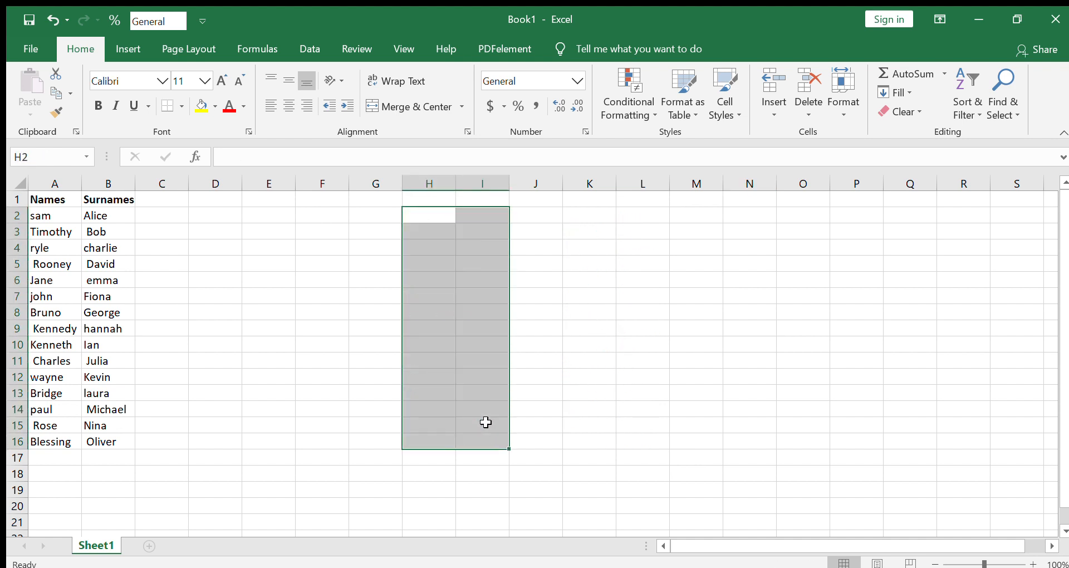
key("ctrl+z")
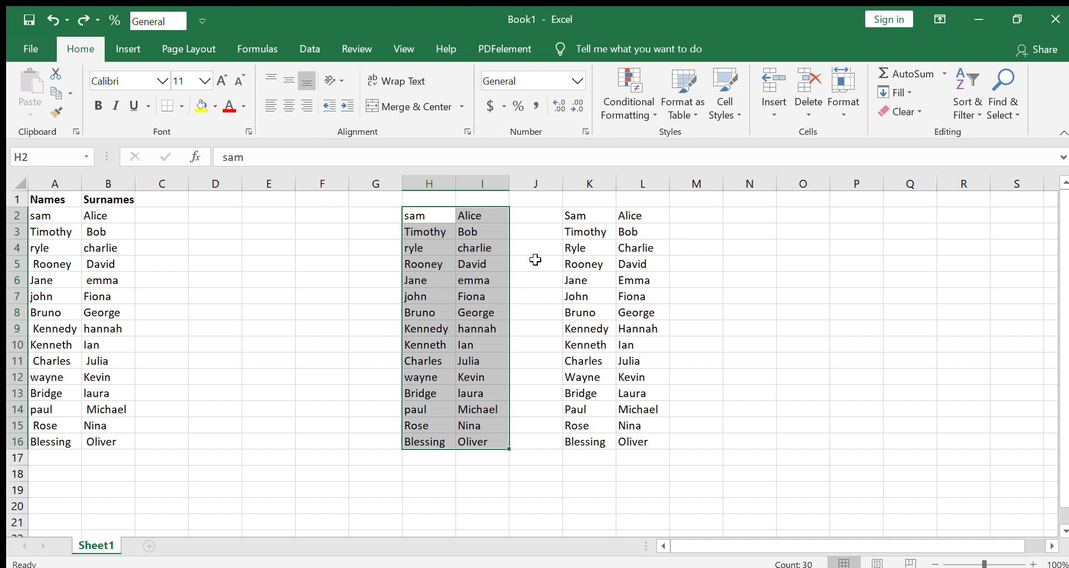
left_click(670, 219)
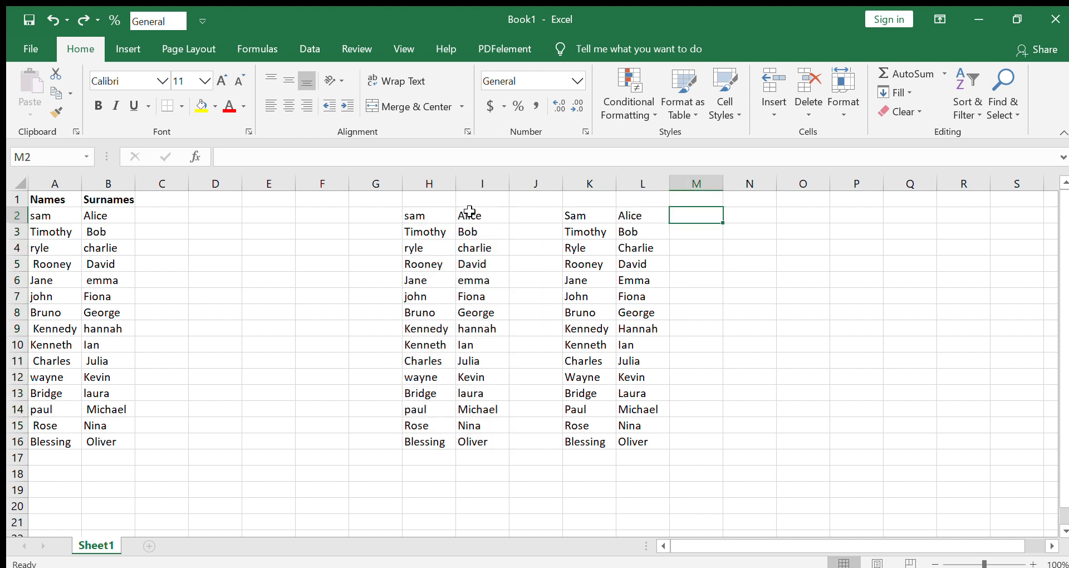
Examine which source cells the PROPER formula in K2 refers to.
left_click(404, 221)
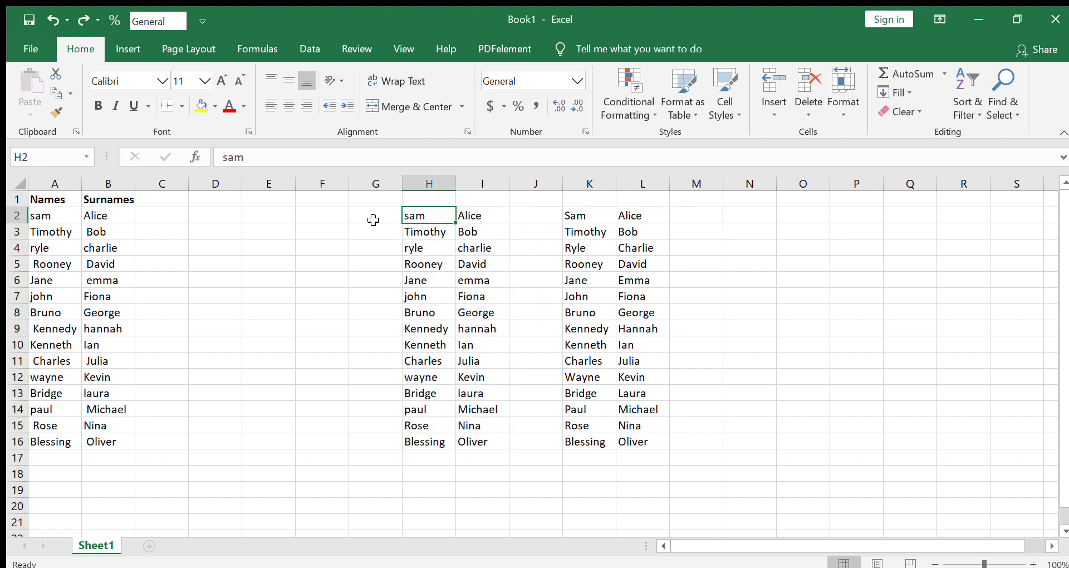
left_click_drag(428, 217, 470, 245)
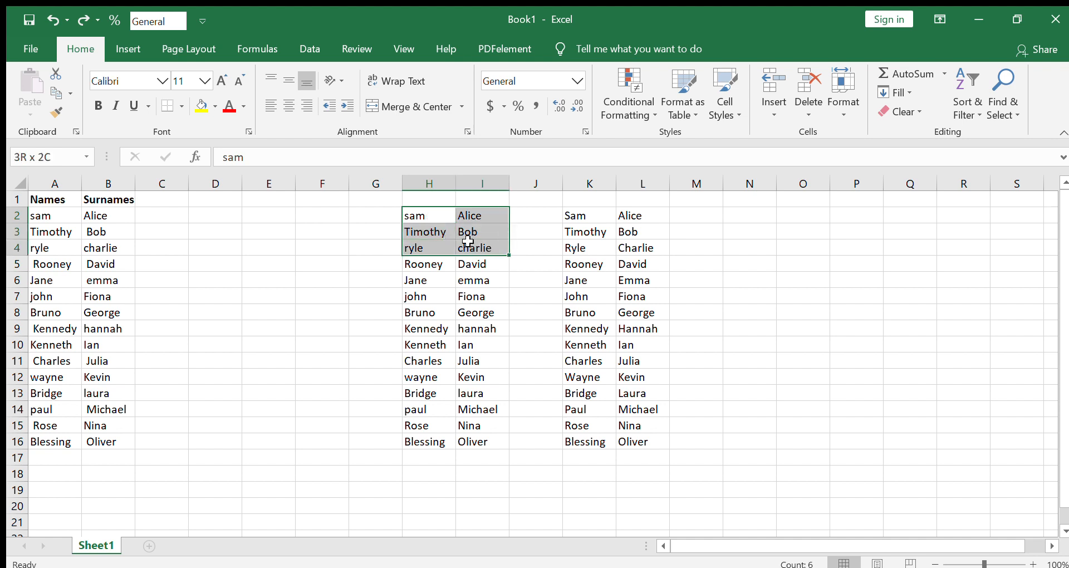
double_click(575, 214)
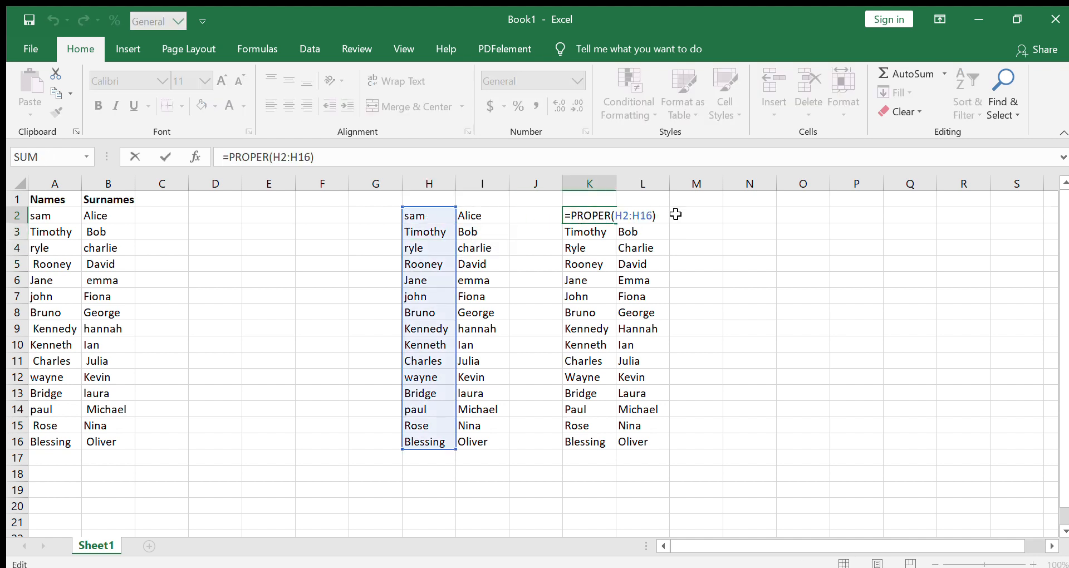
left_click(695, 214)
Copy the capitalized names and surnames in K2:L16 and paste them as values over the original list in A2:B16.
left_click_drag(577, 216, 650, 443)
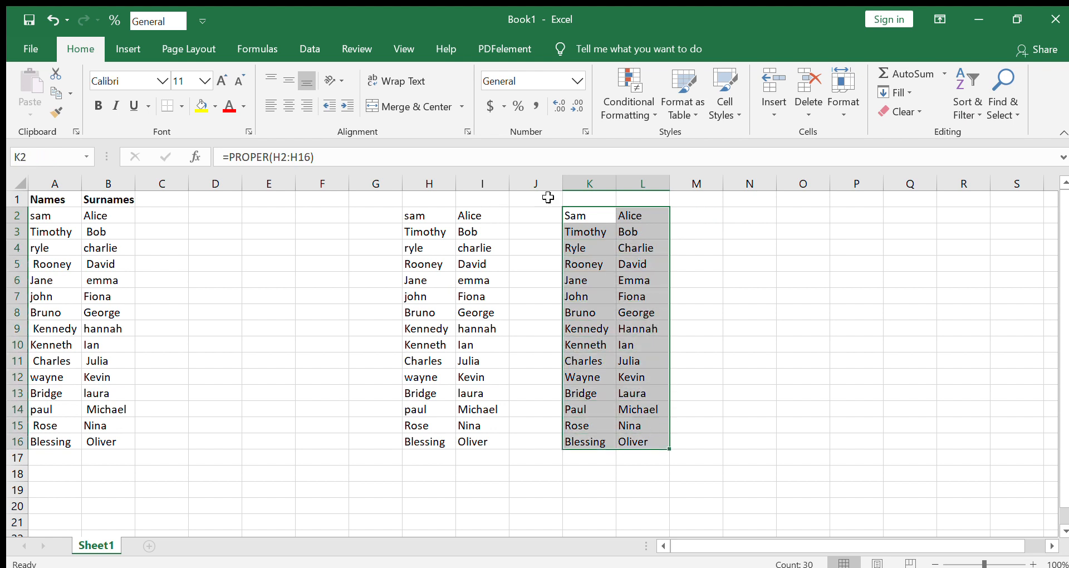
key("ctrl+c")
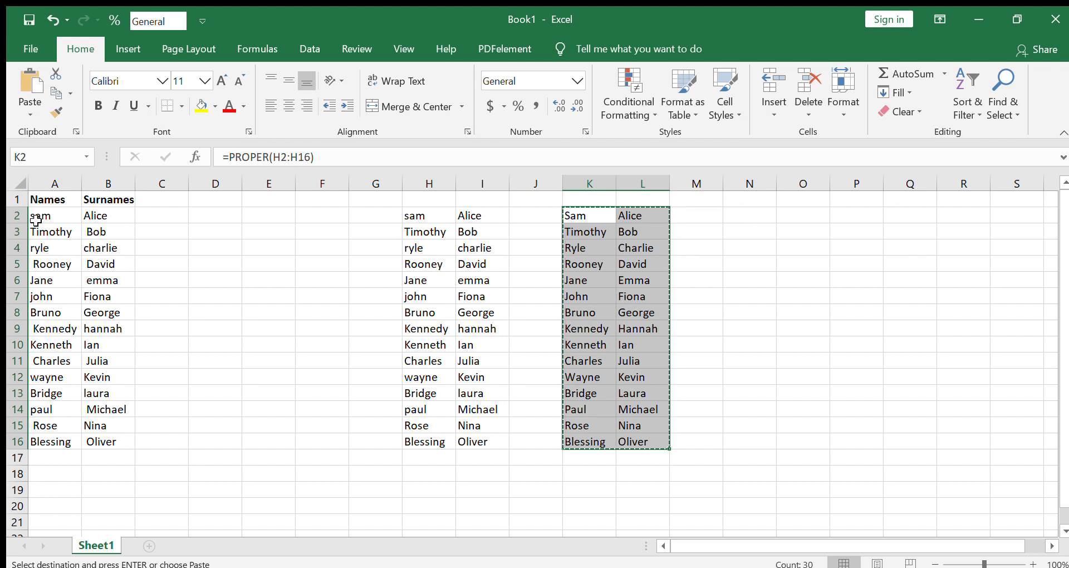
left_click_drag(37, 215, 106, 439)
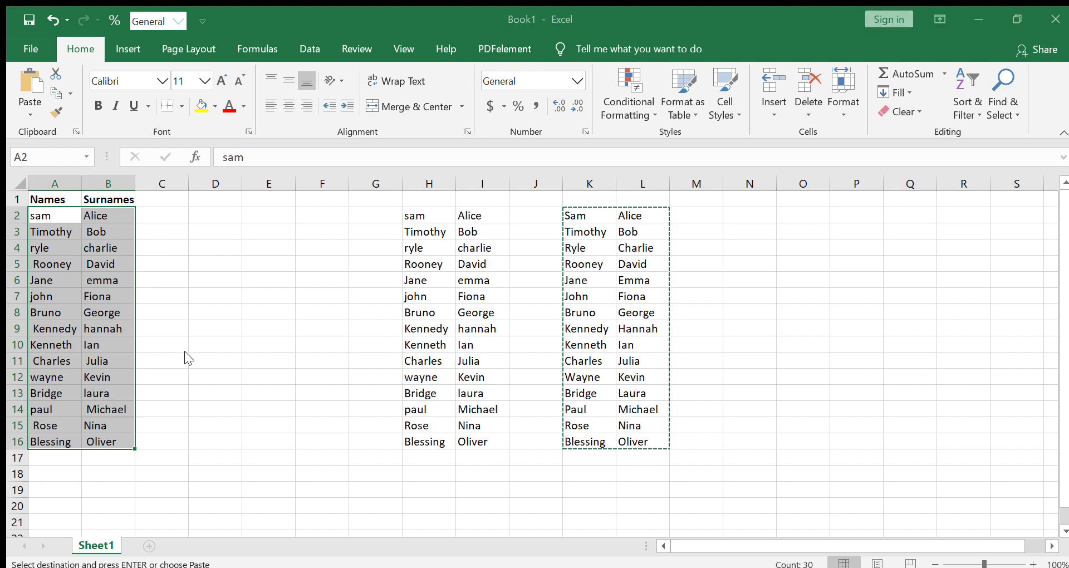
key("ctrl+v")
Check whether the pasted cell A3 holds plain text or a formula.
left_click(47, 235)
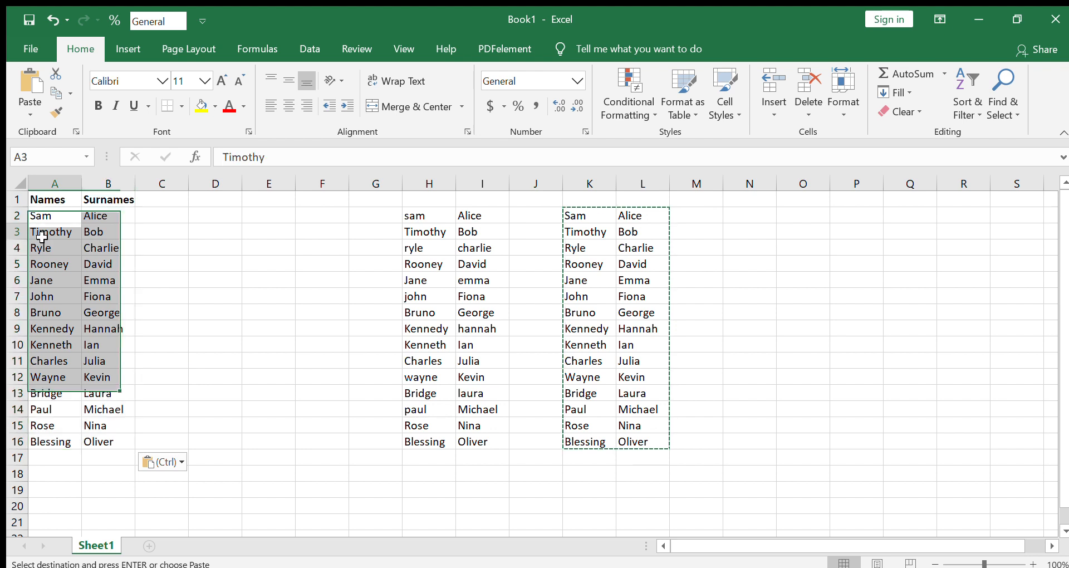
key("ctrl+Down")
double_click(54, 233)
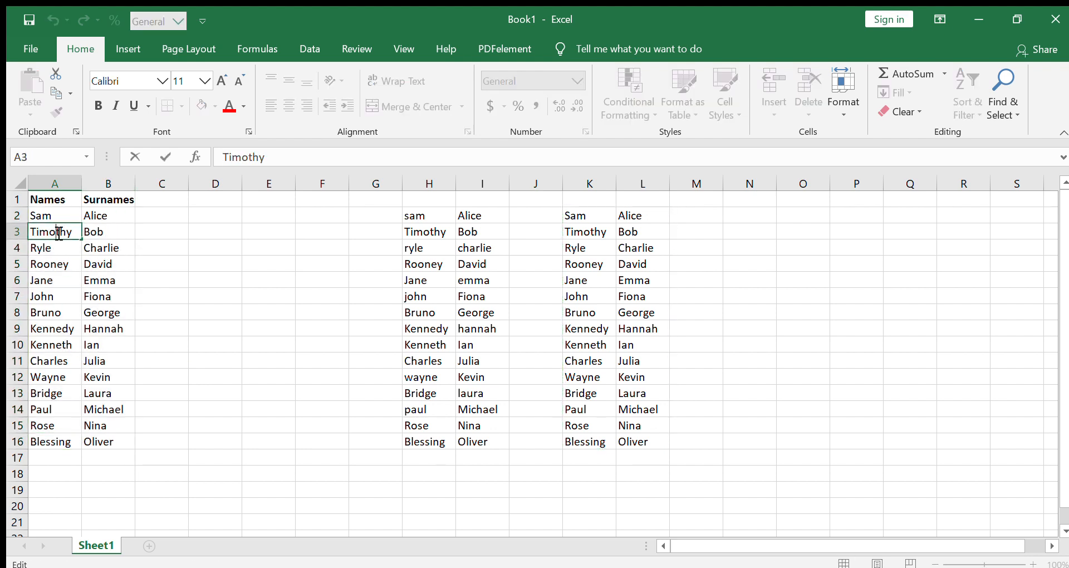
Clear the trimmed values and PROPER formulas from the helper range H2:L16.
left_click_drag(423, 218, 641, 434)
key("Delete")
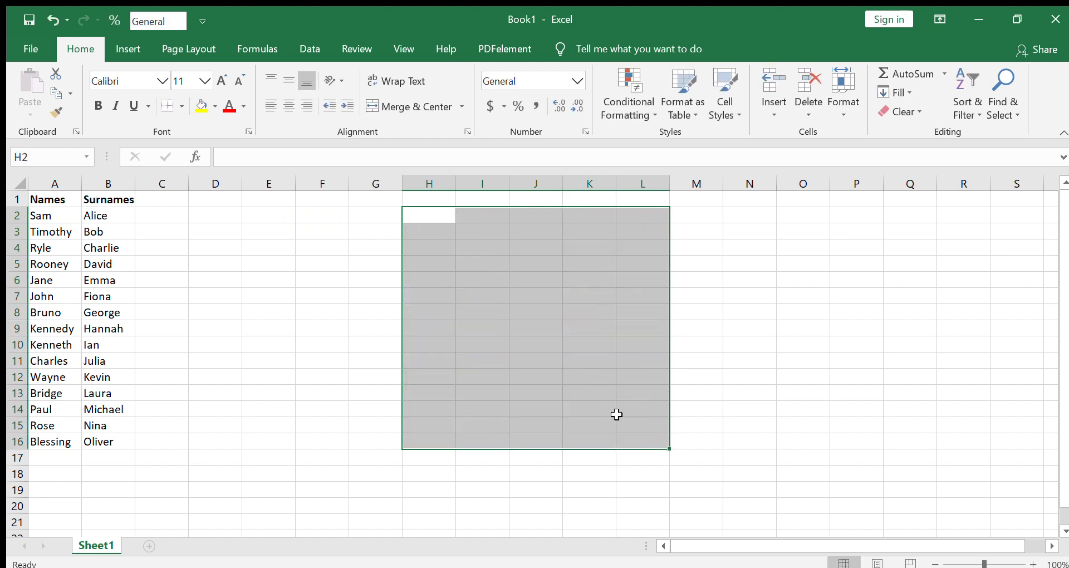
left_click(223, 296)
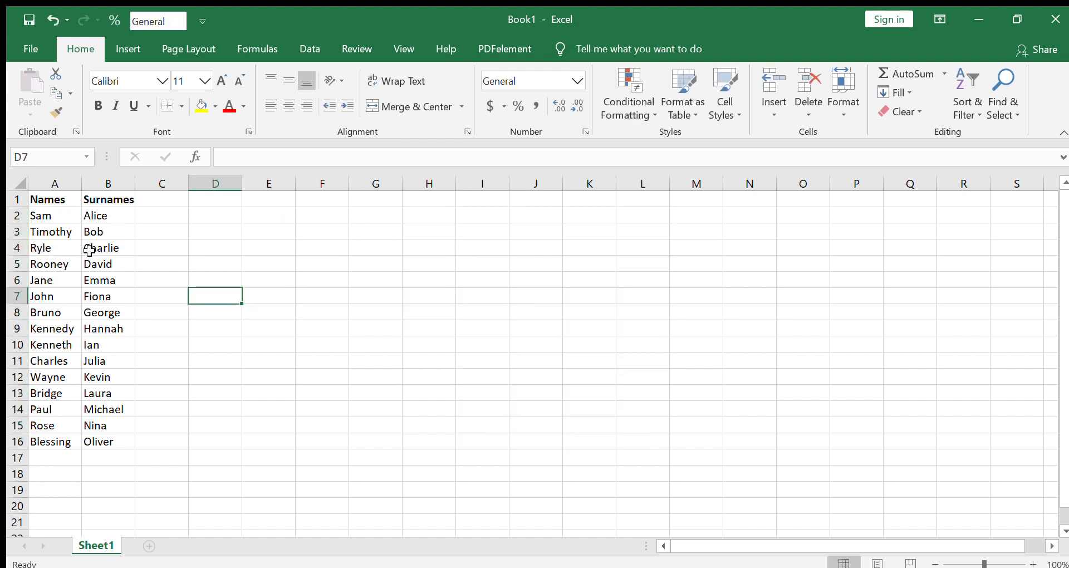